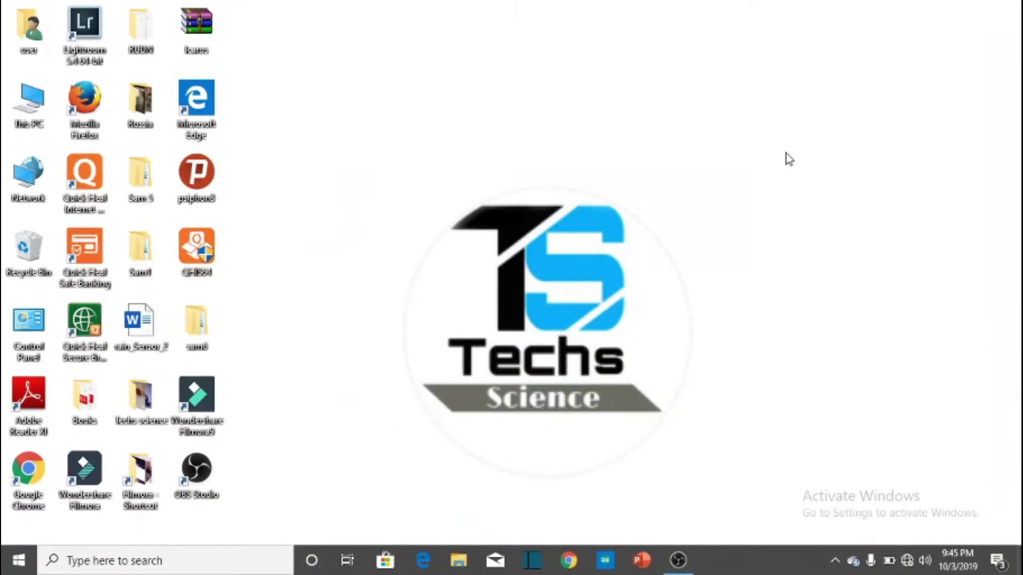
Open the 11LED software folder on DVD RW Drive (F:) through This PC and maximize the window.
{"action": "double_click", "coordinate": [16, 127]}
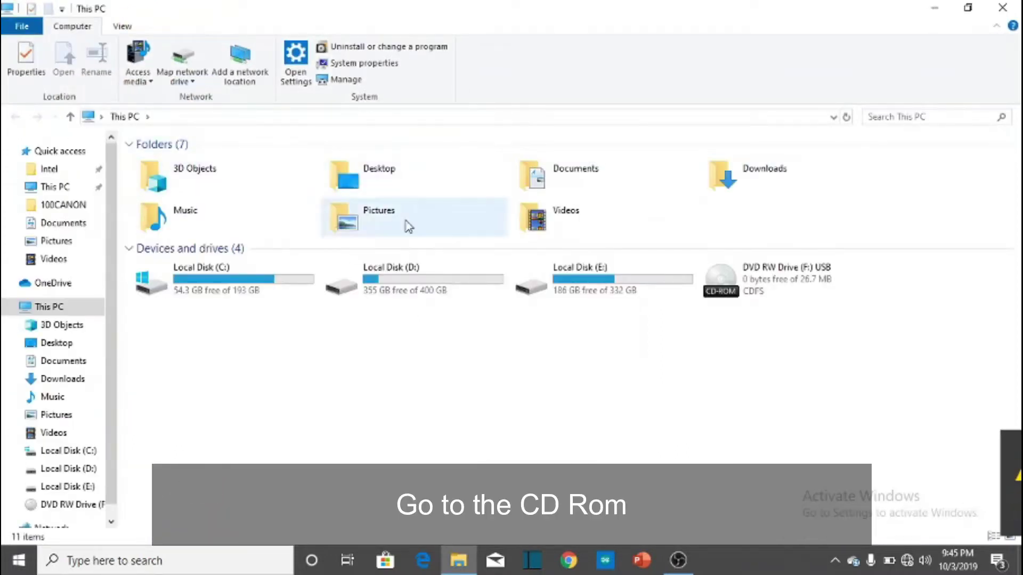
{"action": "left_click", "coordinate": [759, 287]}
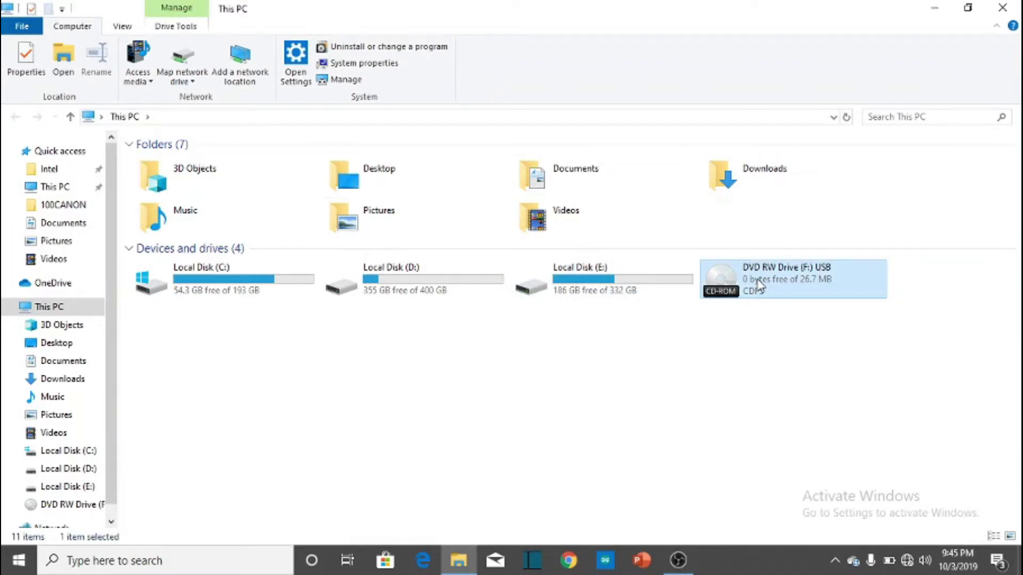
{"action": "double_click", "coordinate": [759, 286]}
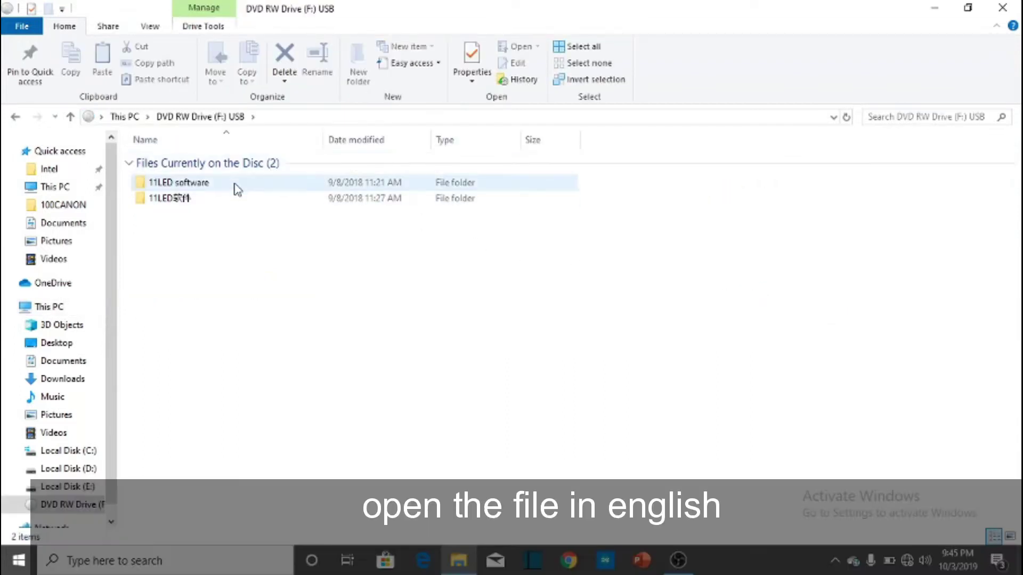
{"action": "left_click", "coordinate": [236, 188]}
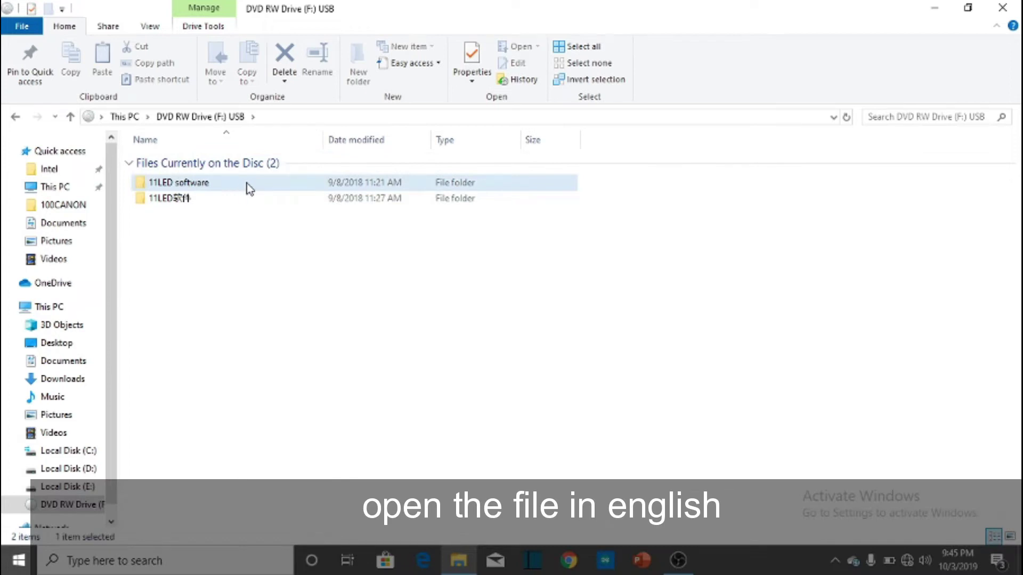
{"action": "double_click", "coordinate": [248, 188]}
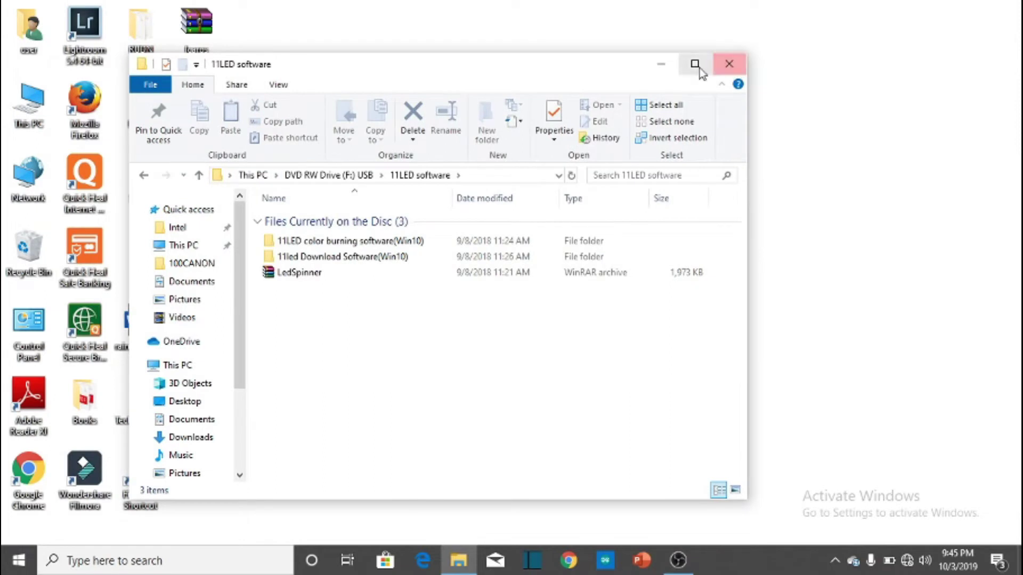
{"action": "left_click", "coordinate": [695, 65]}
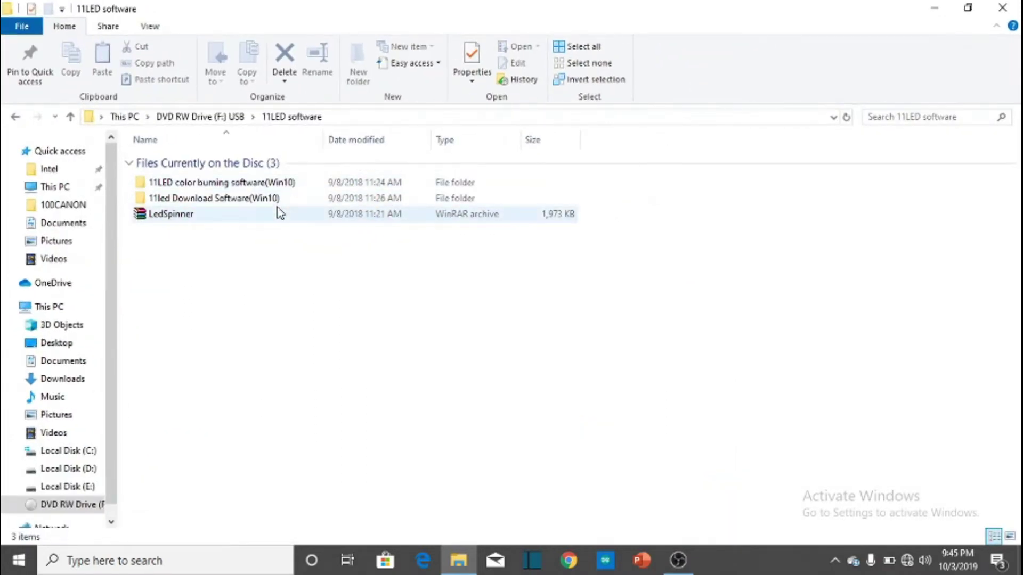
Open the 11LED instruction PDF from the 11led Download Software(Win10) folder and scroll through its pages.
{"action": "double_click", "coordinate": [278, 199]}
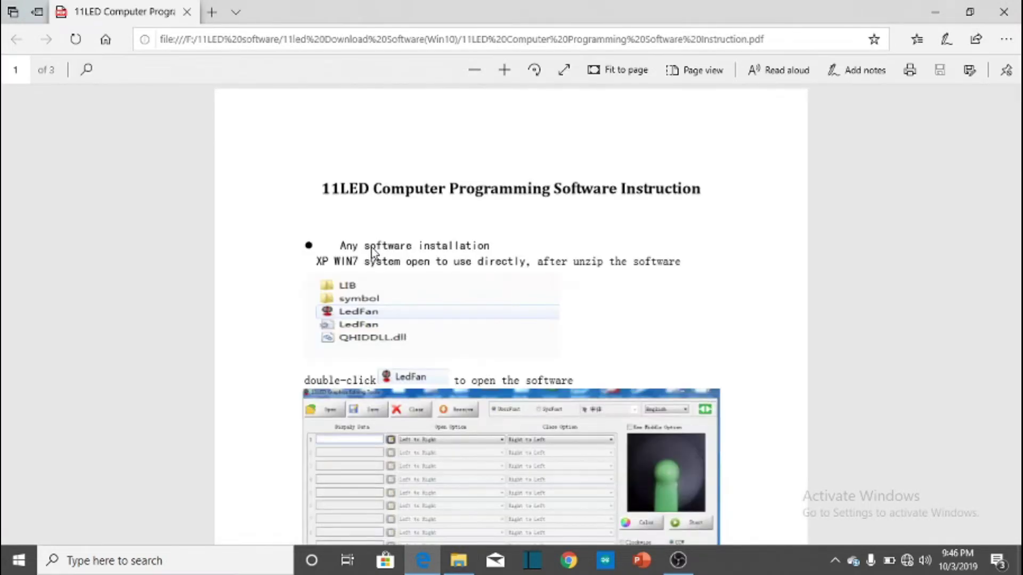
{"action": "scroll", "coordinate": [373, 251], "scroll_direction": "down", "scroll_amount": 15}
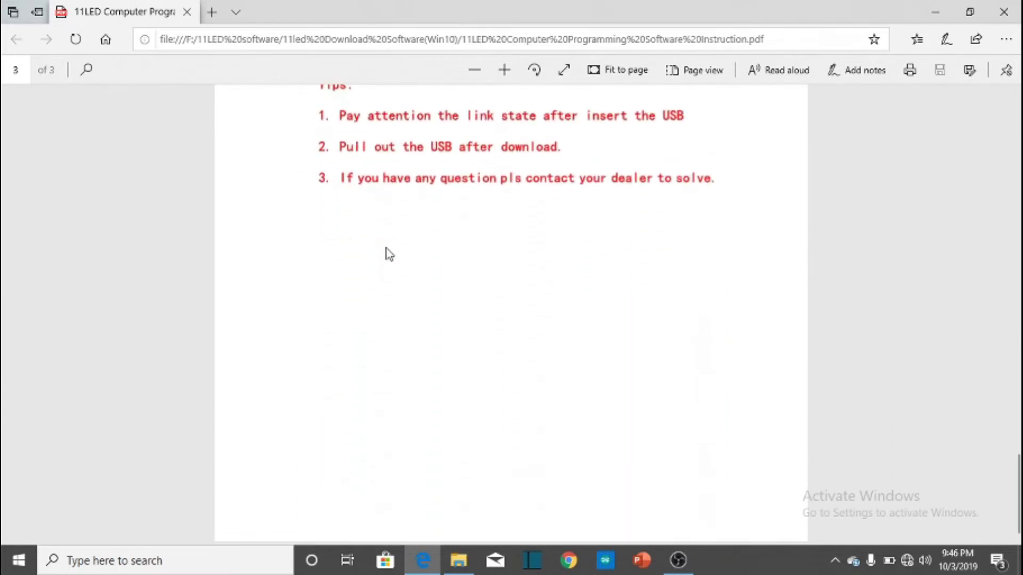
{"action": "scroll", "coordinate": [389, 256], "scroll_direction": "up", "scroll_amount": 15}
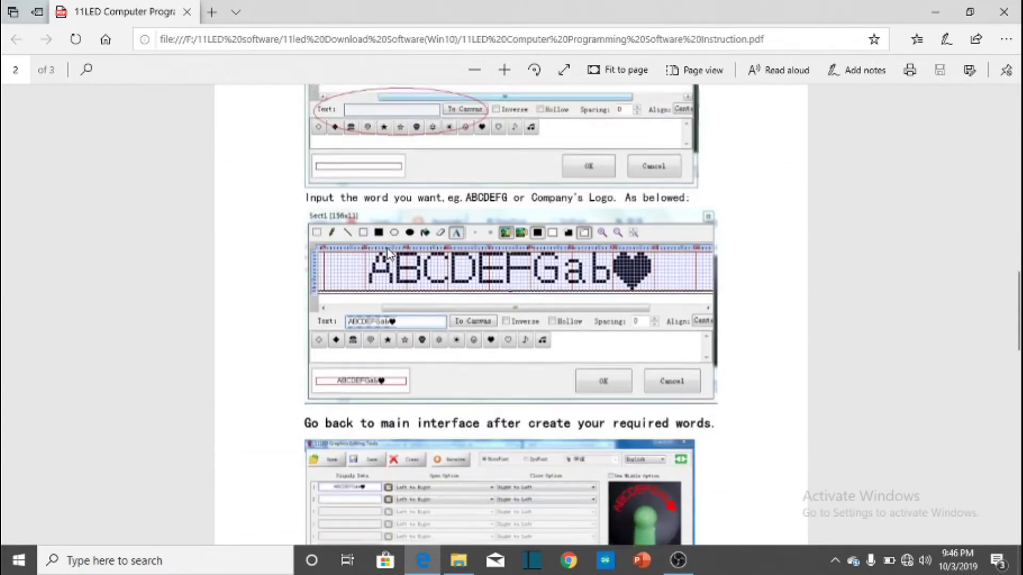
{"action": "scroll", "coordinate": [392, 250], "scroll_direction": "up", "scroll_amount": 4}
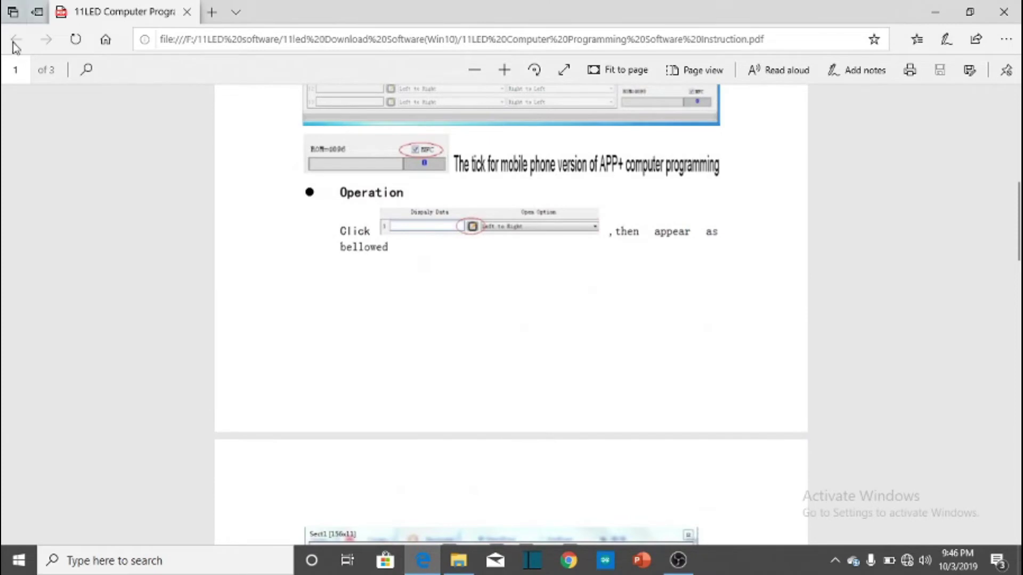
Close the instruction PDF and launch the LedFan application from the Win10 folder.
{"action": "left_click", "coordinate": [187, 12]}
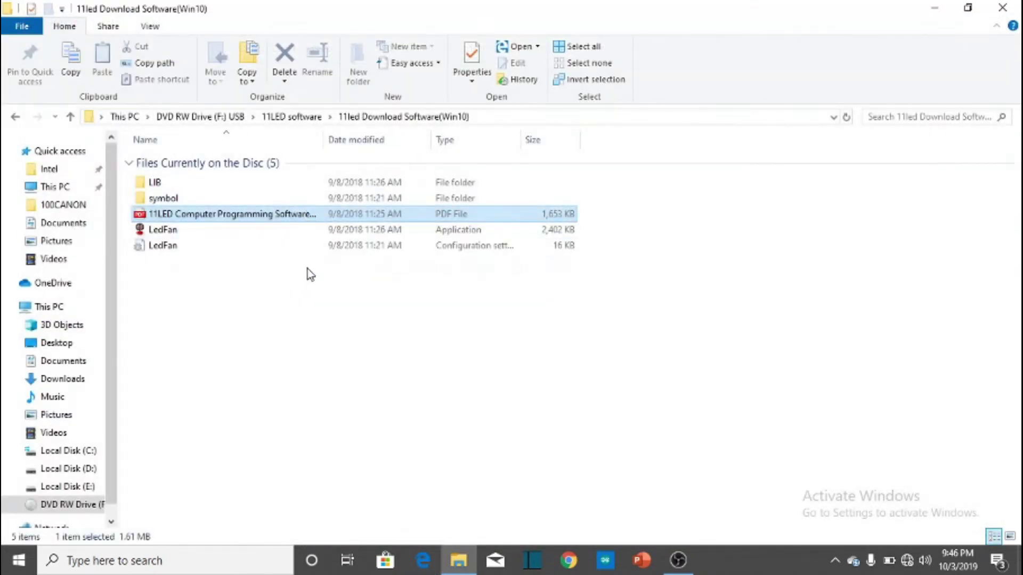
{"action": "left_click", "coordinate": [294, 237]}
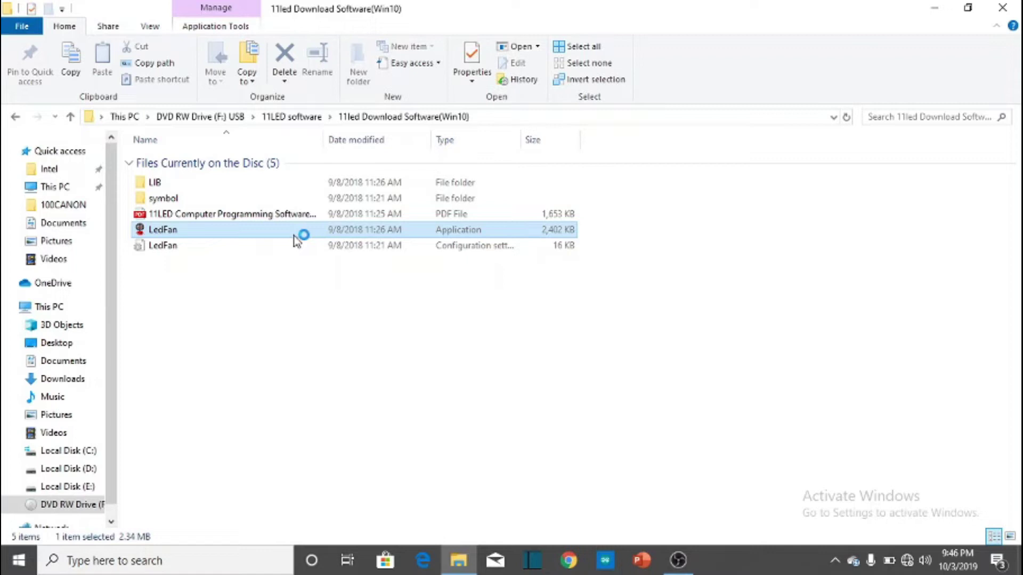
{"action": "double_click", "coordinate": [296, 241]}
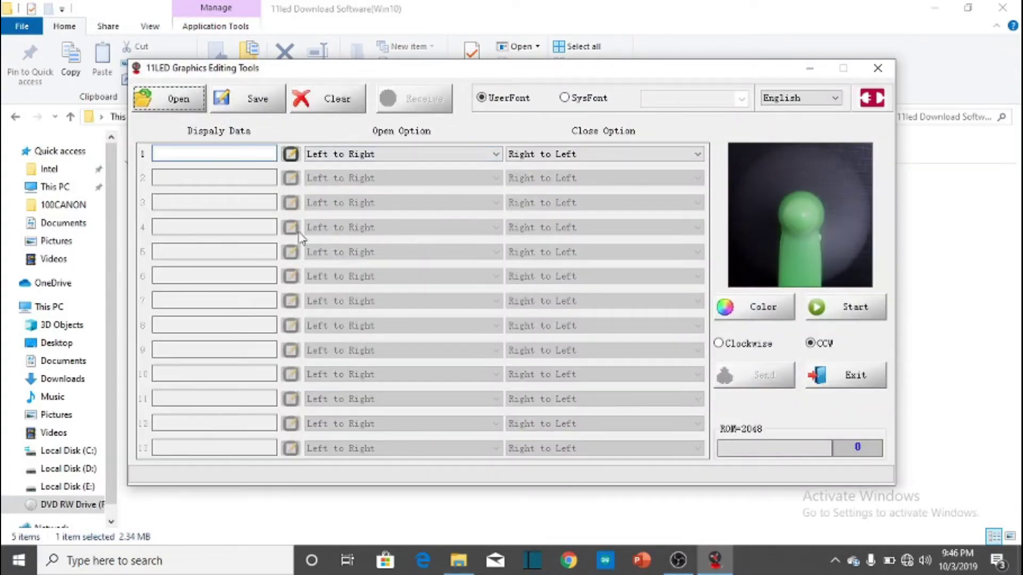
Enter SUBSCRIBE as the message for row 1.
{"action": "left_click", "coordinate": [290, 154]}
{"action": "type", "text": "B"}
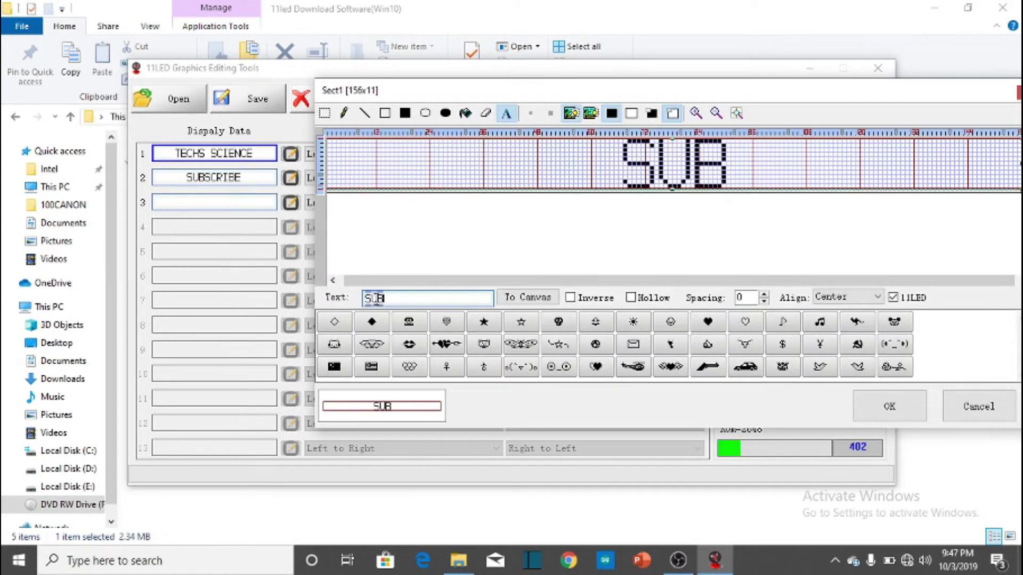
{"action": "type", "text": "SCRI"}
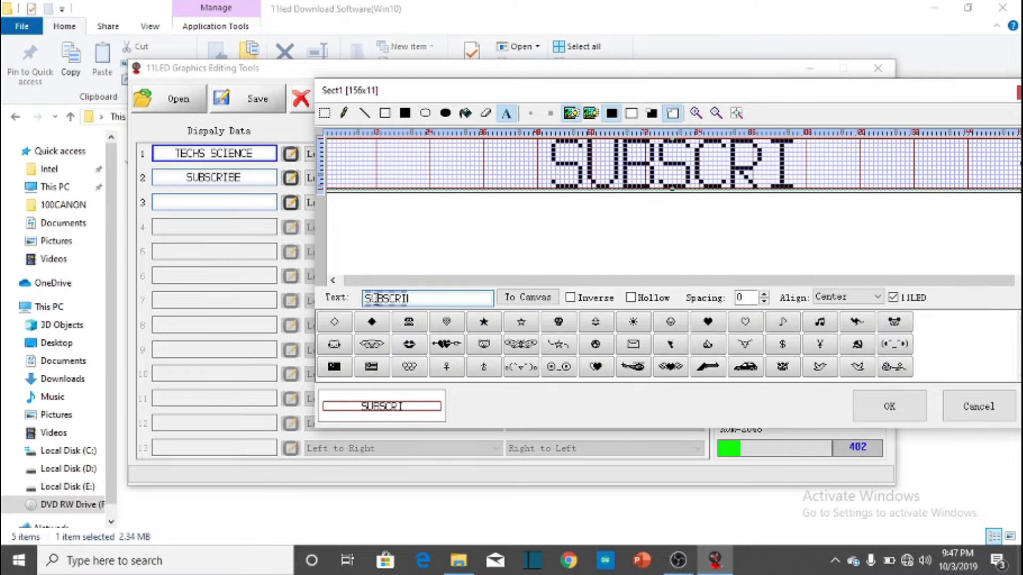
{"action": "type", "text": "BE"}
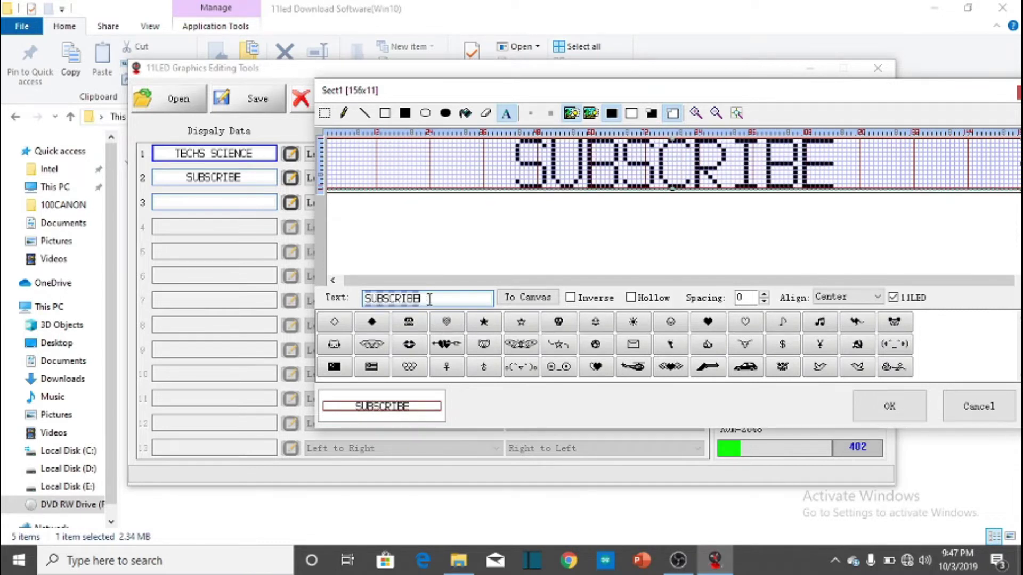
{"action": "left_click", "coordinate": [867, 416]}
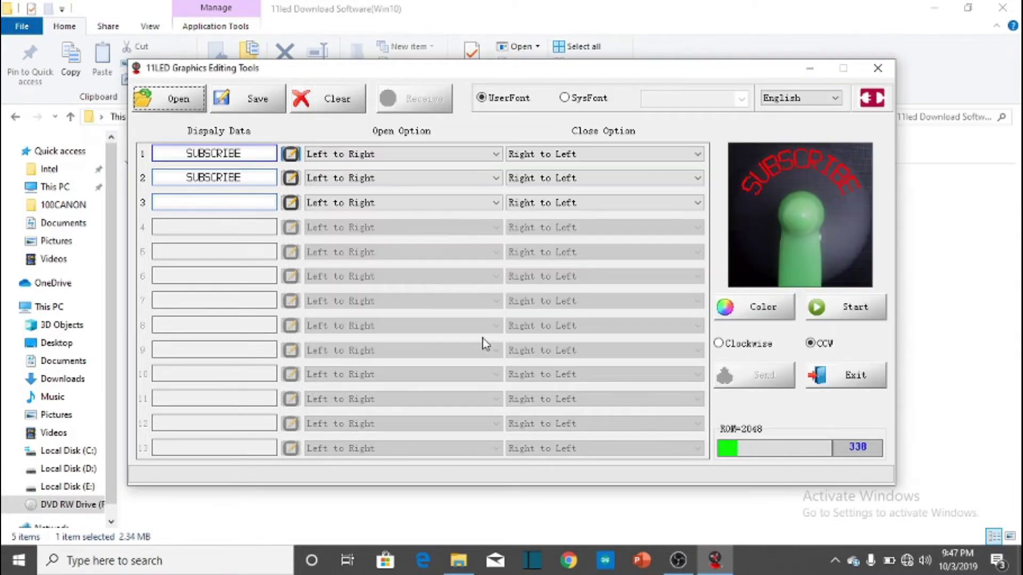
Enter TECHS SCIENCE as the message for row 2.
{"action": "left_click", "coordinate": [292, 179]}
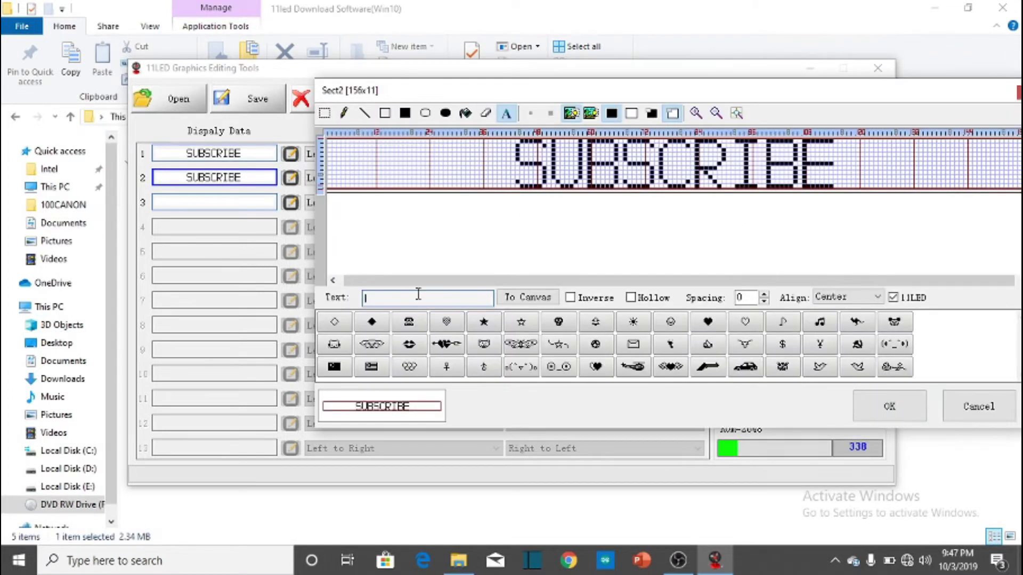
{"action": "type", "text": "T"}
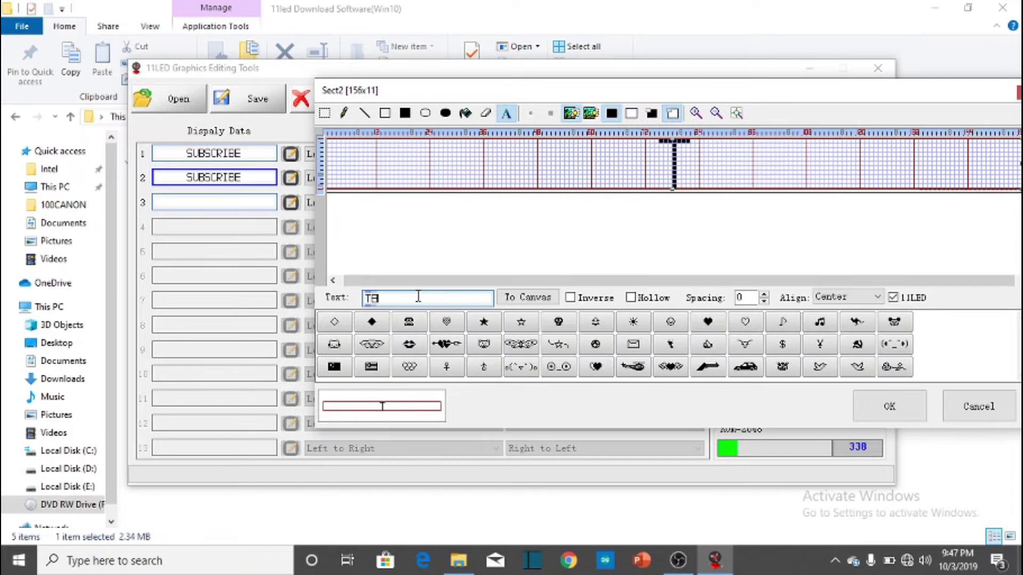
{"action": "type", "text": "ECHS S"}
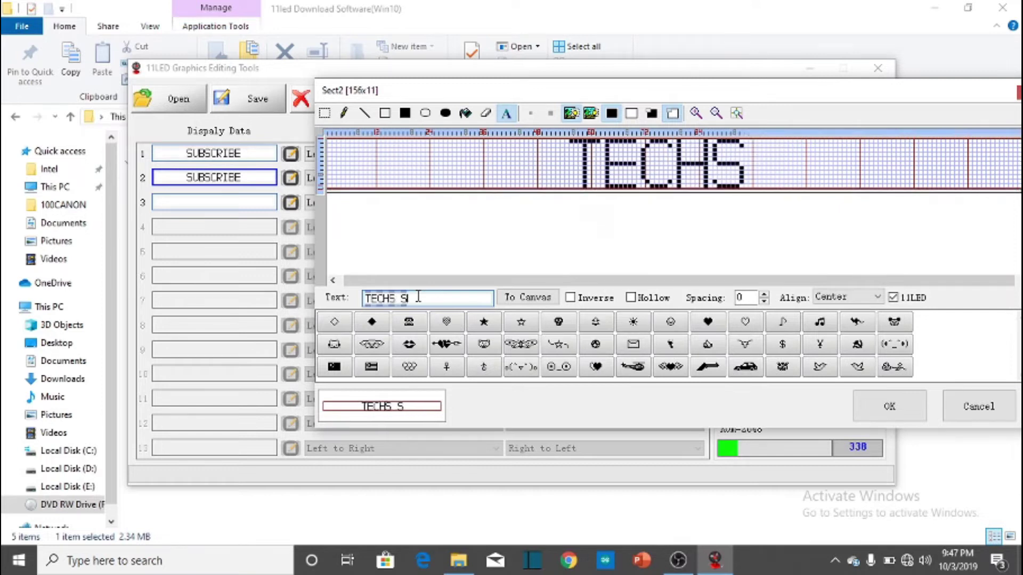
{"action": "type", "text": "CIENCE"}
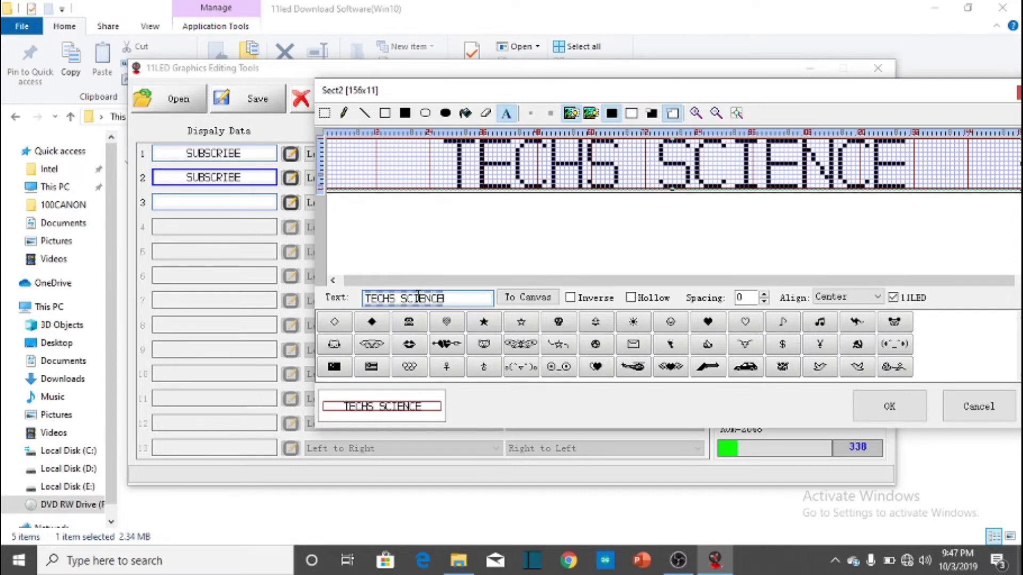
{"action": "left_click", "coordinate": [890, 408]}
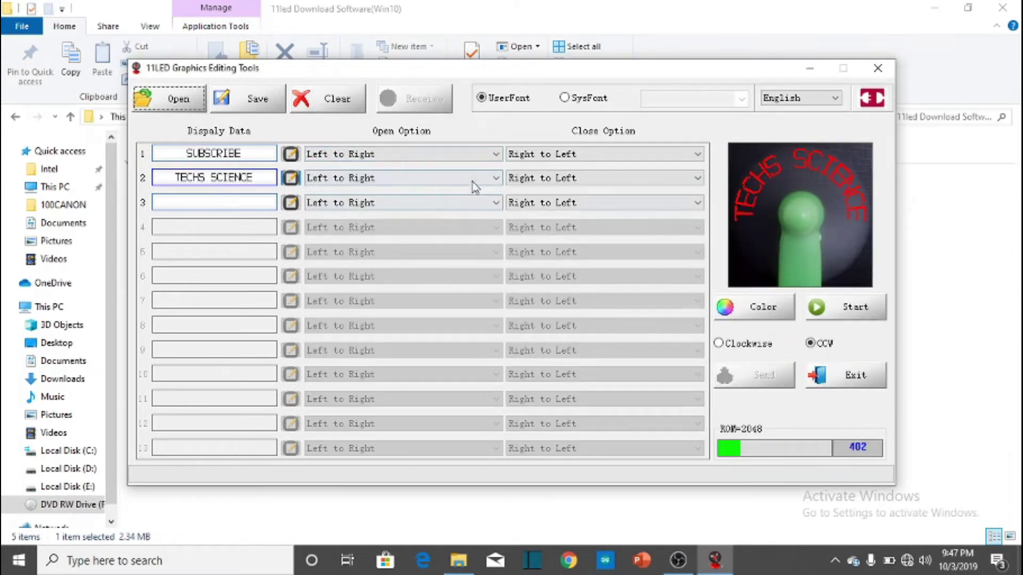
Start the preview with SUBSCRIBE opening Right to Left, then try Two nearby to Middle.
{"action": "left_click", "coordinate": [489, 154]}
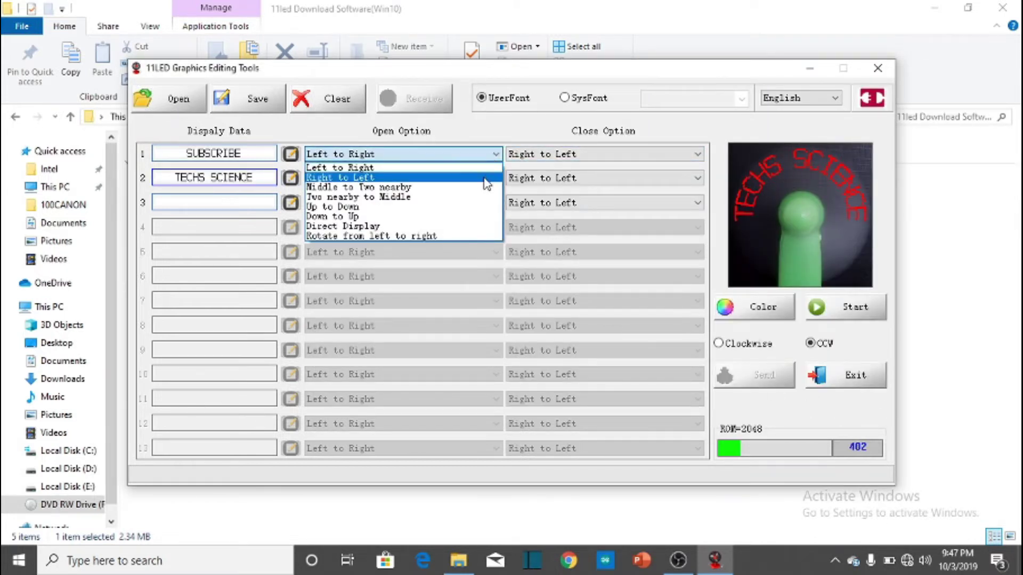
{"action": "left_click", "coordinate": [485, 179]}
{"action": "left_click", "coordinate": [816, 310]}
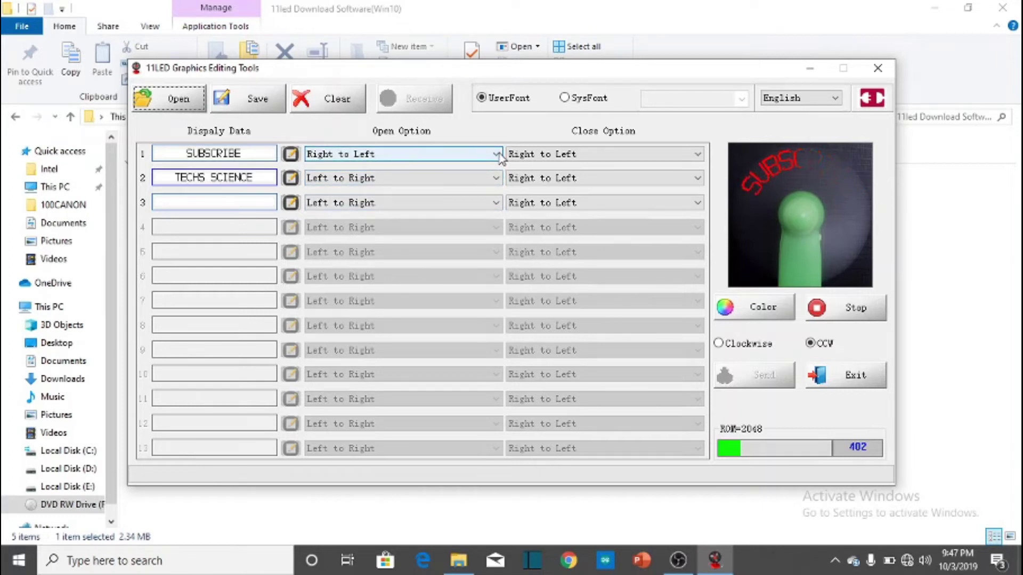
{"action": "left_click", "coordinate": [498, 154]}
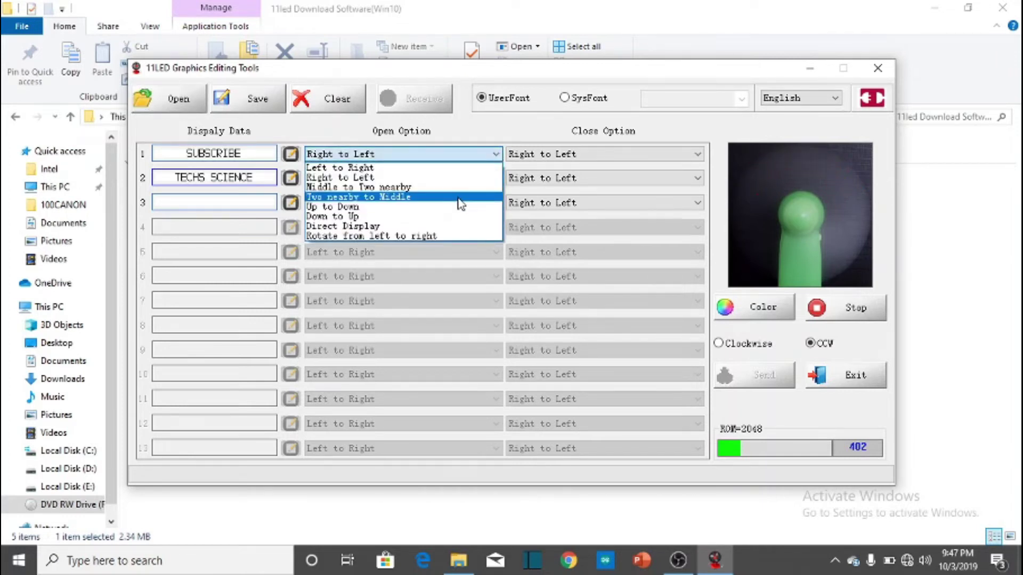
{"action": "left_click", "coordinate": [461, 197]}
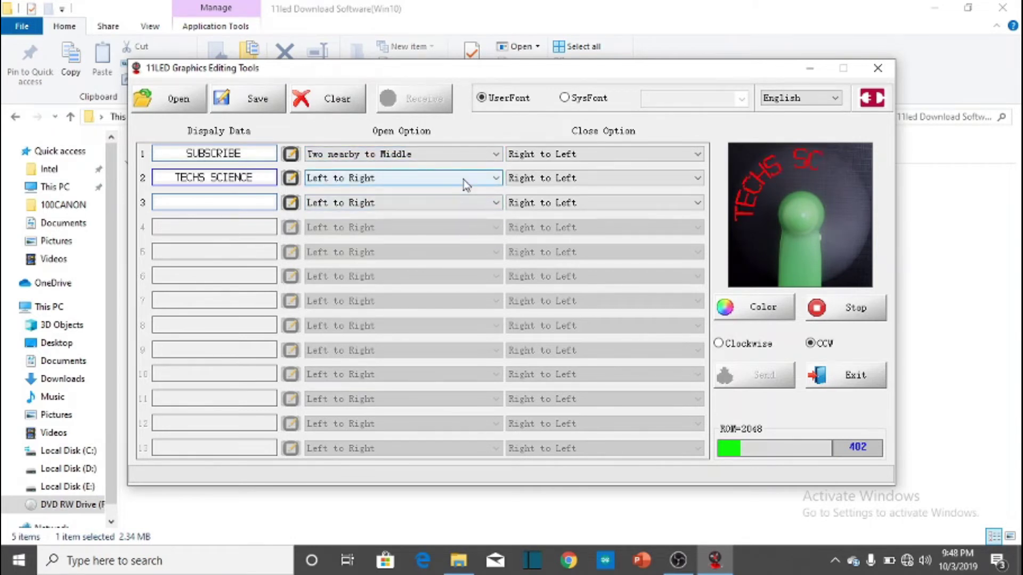
{"action": "left_click", "coordinate": [823, 305]}
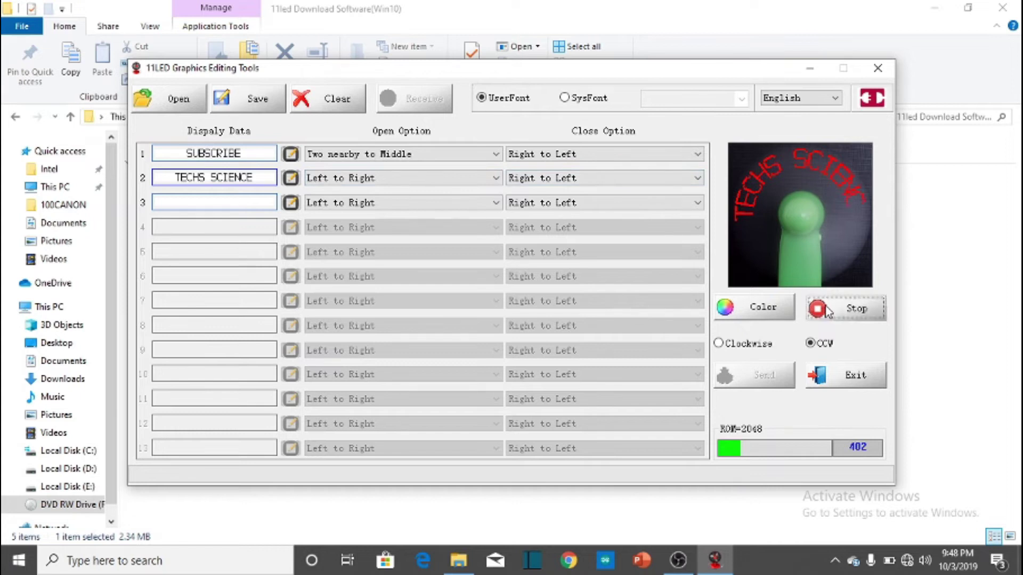
{"action": "left_click", "coordinate": [810, 308]}
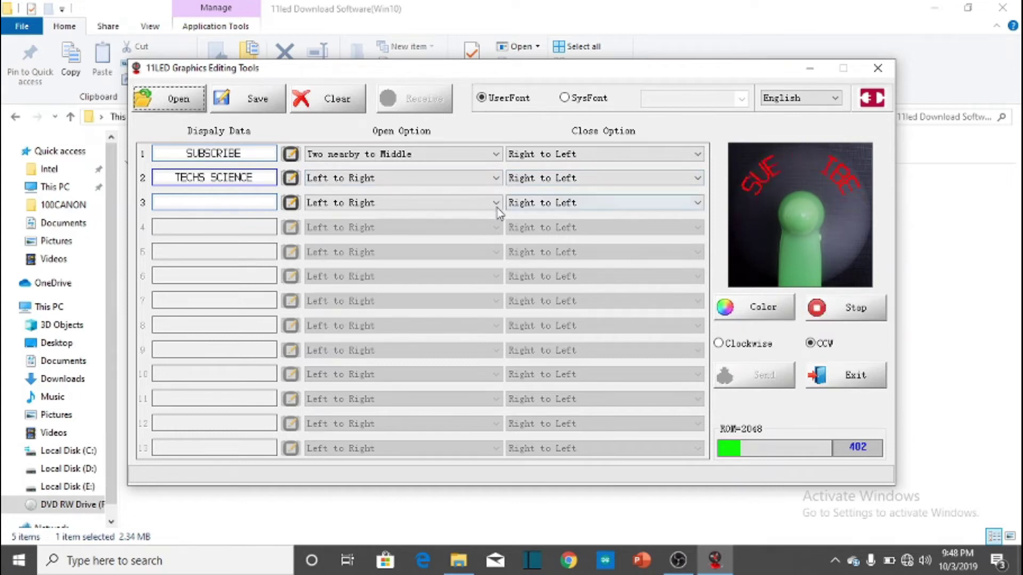
Preview SUBSCRIBE with the Down to Up and Rotate opening effects.
{"action": "left_click", "coordinate": [487, 154]}
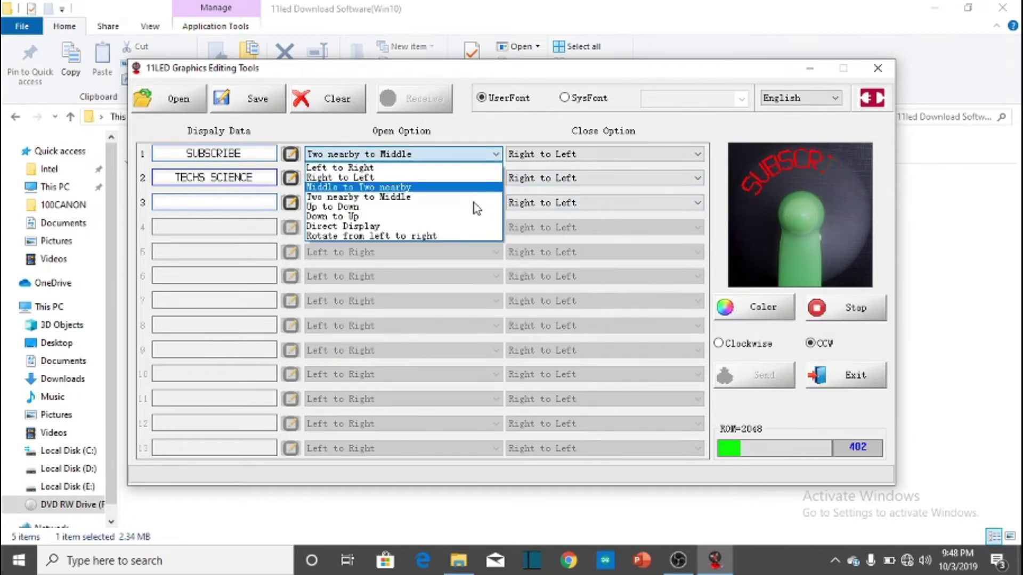
{"action": "left_click", "coordinate": [466, 216]}
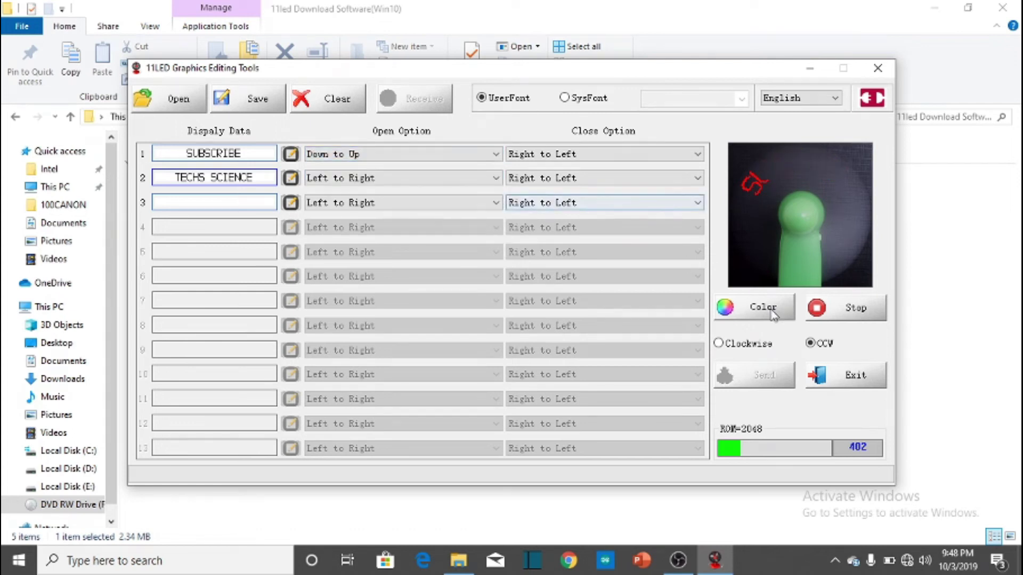
{"action": "left_click", "coordinate": [847, 309]}
{"action": "left_click", "coordinate": [847, 312]}
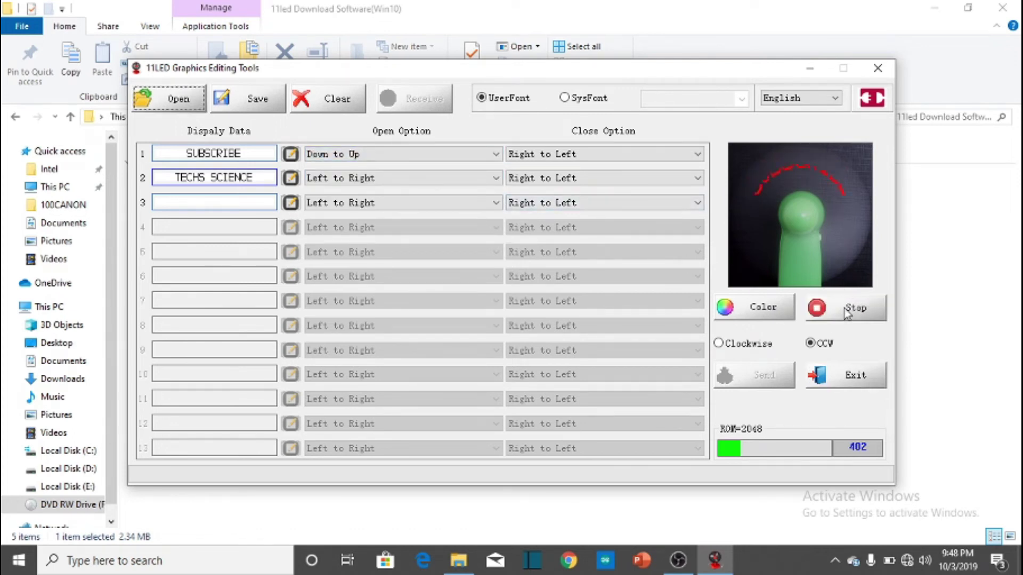
{"action": "left_click", "coordinate": [495, 155]}
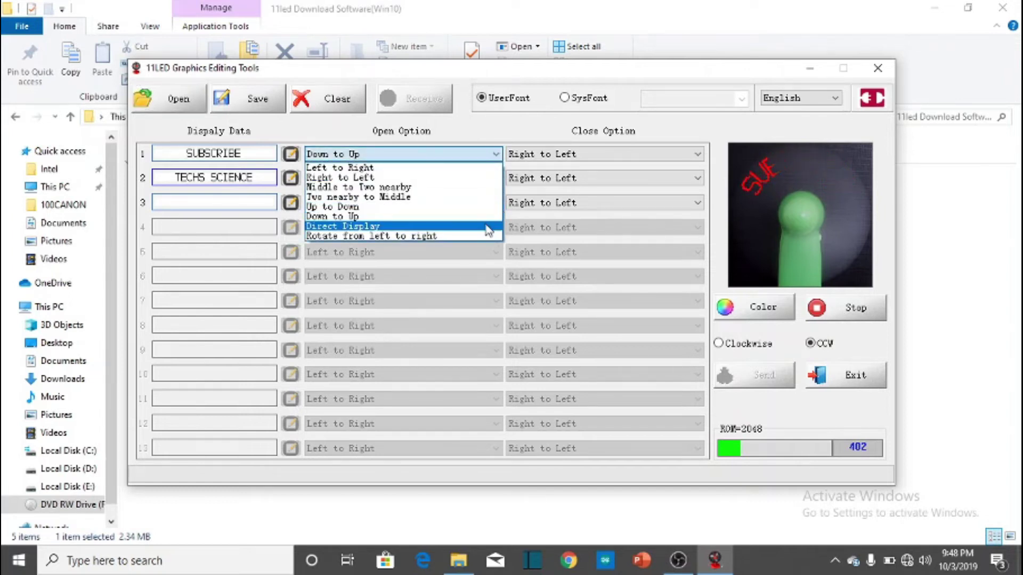
{"action": "left_click", "coordinate": [477, 239]}
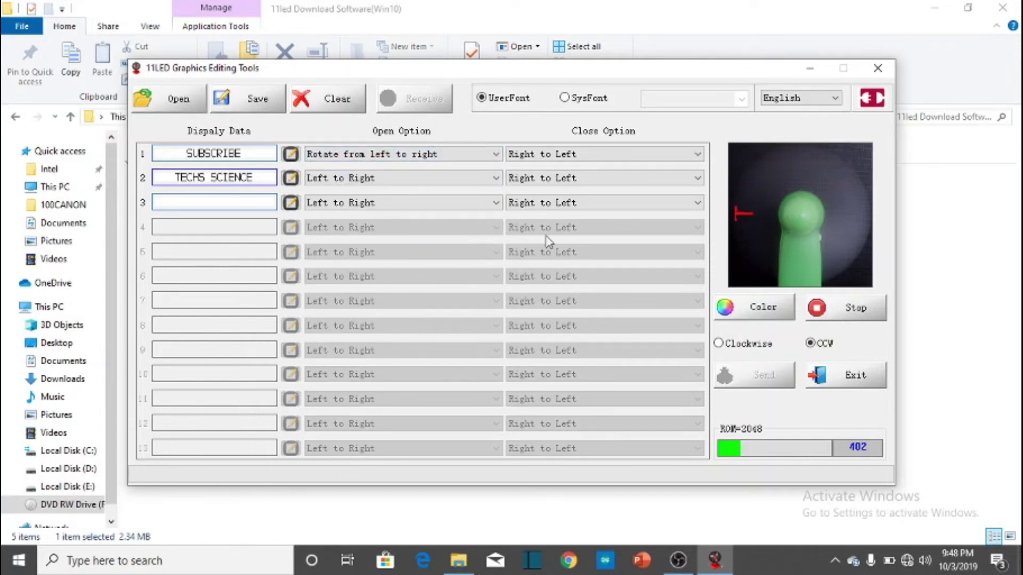
{"action": "left_click", "coordinate": [835, 308]}
{"action": "left_click", "coordinate": [840, 309]}
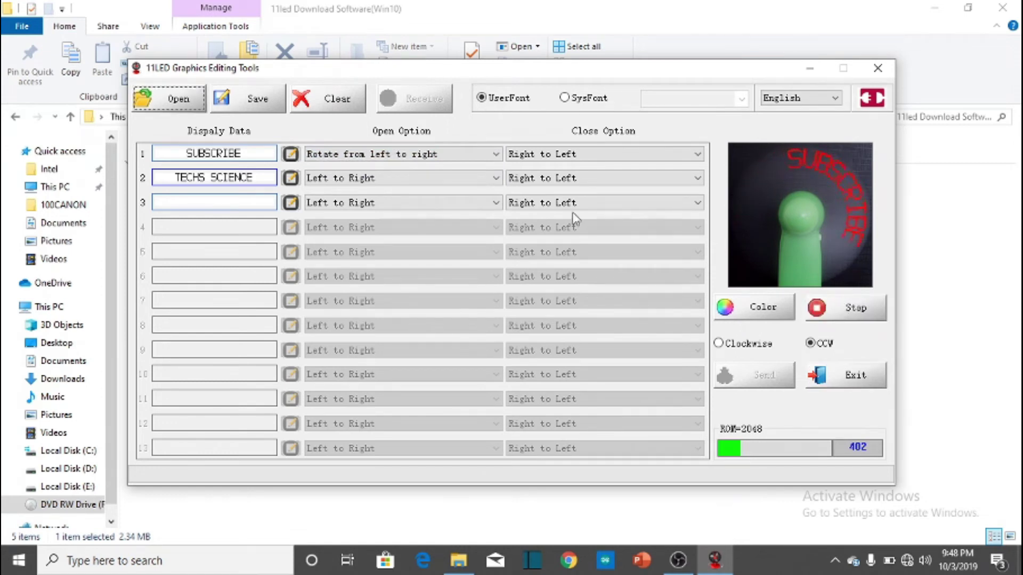
Set SUBSCRIBE's opening effect back to Left to Right and replay the preview.
{"action": "left_click", "coordinate": [494, 154]}
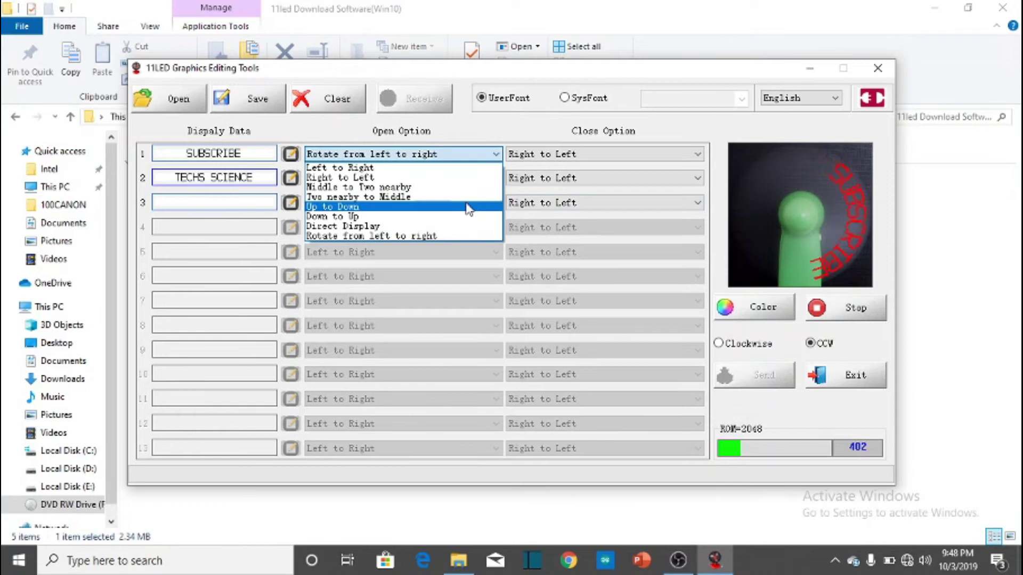
{"action": "left_click", "coordinate": [456, 168]}
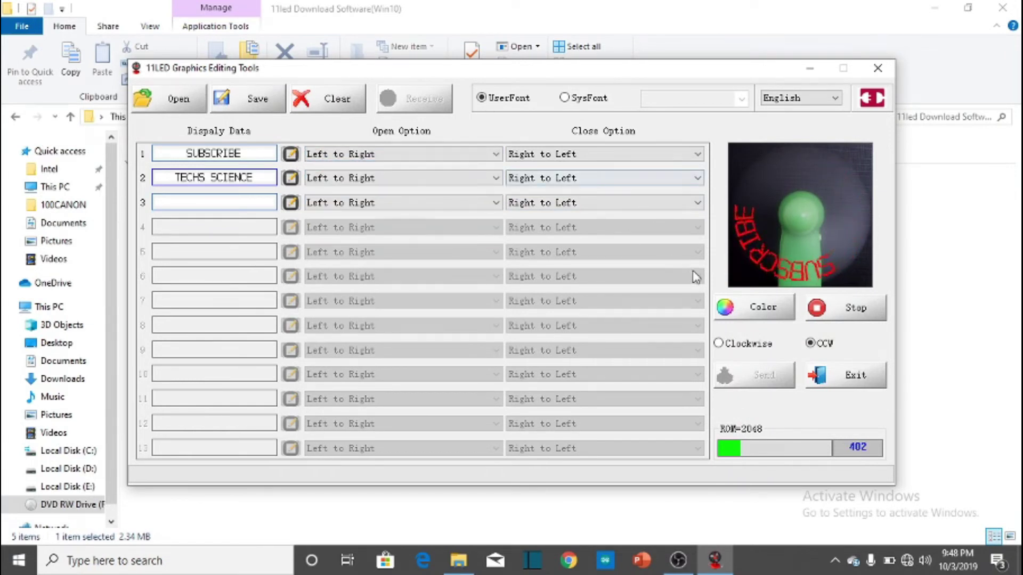
{"action": "left_click", "coordinate": [852, 309]}
{"action": "left_click", "coordinate": [850, 309]}
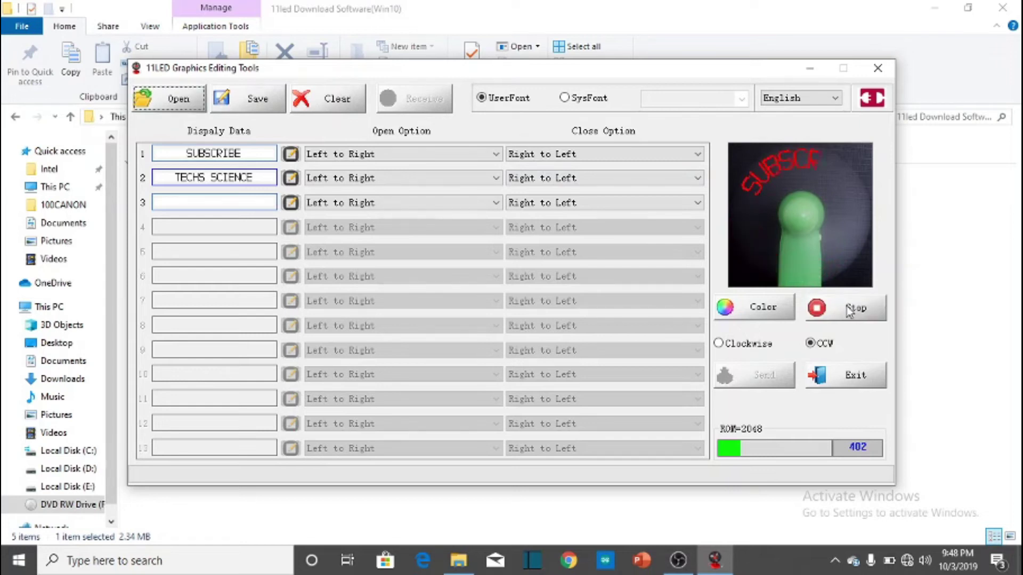
Make the message text Blue and stop the preview animation.
{"action": "left_click", "coordinate": [746, 315]}
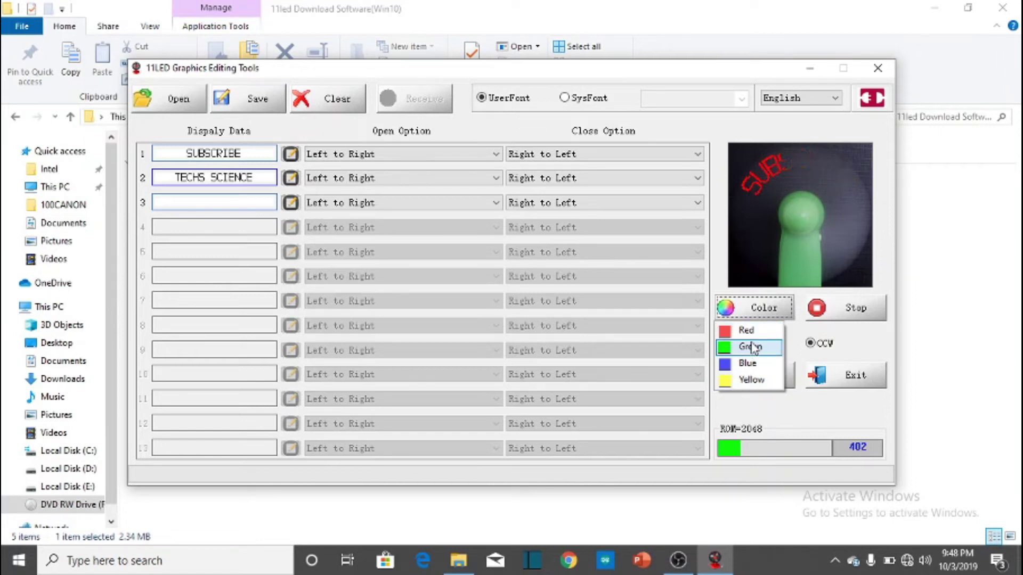
{"action": "left_click", "coordinate": [747, 363]}
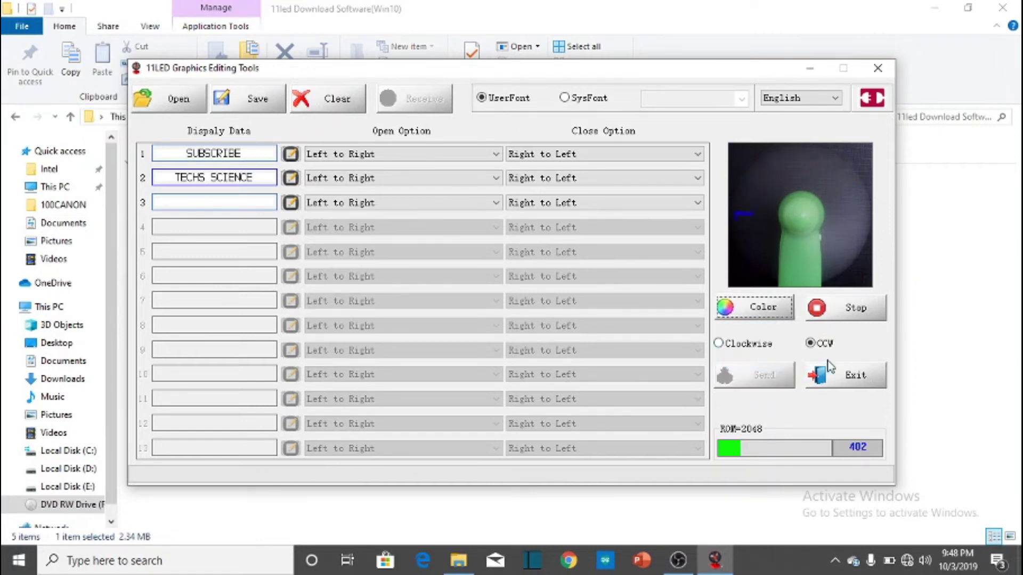
{"action": "left_click", "coordinate": [847, 316]}
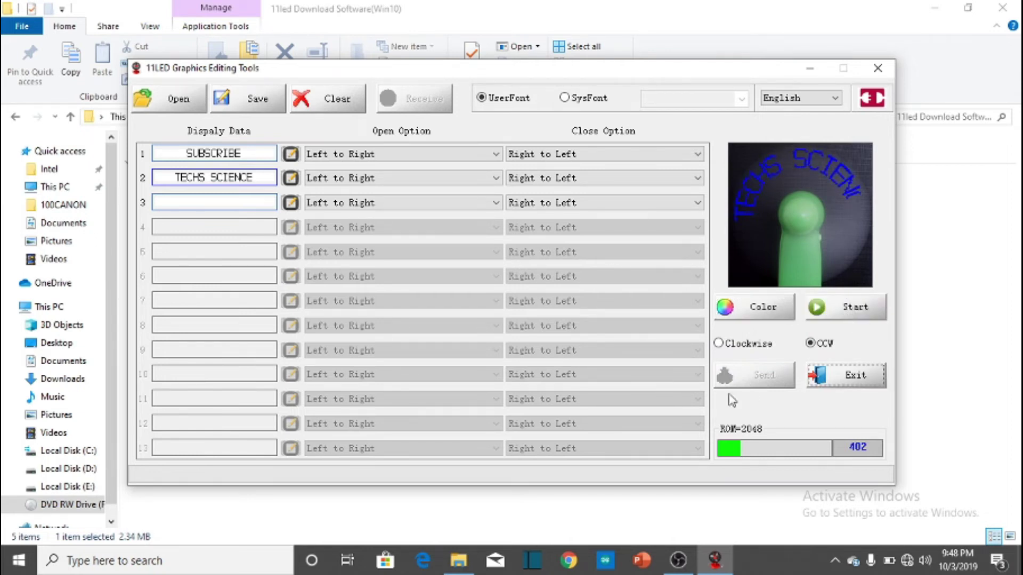